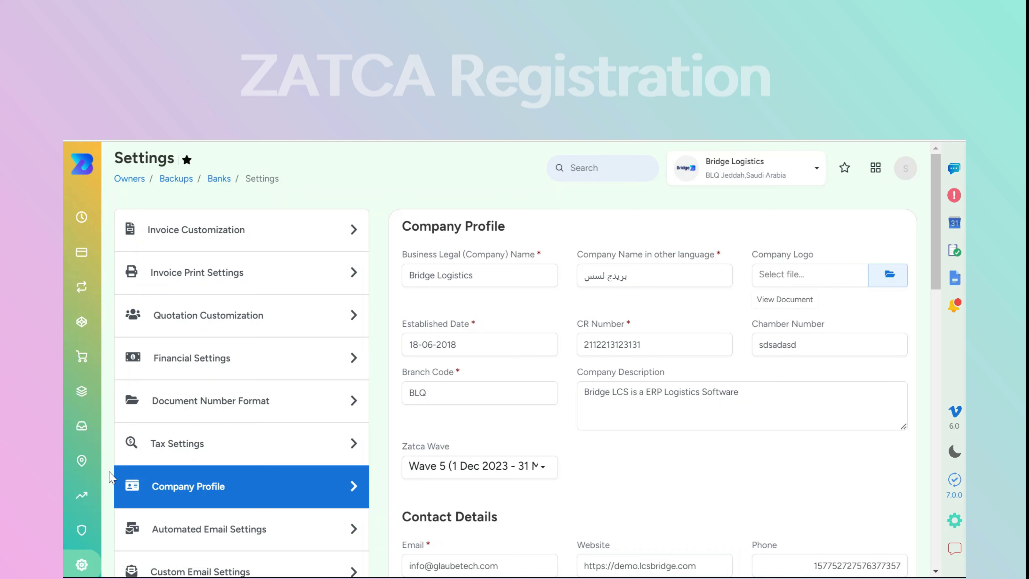
Review the Zatca Wave options and leave the setting at Wave 5
mouse_move(93, 472)
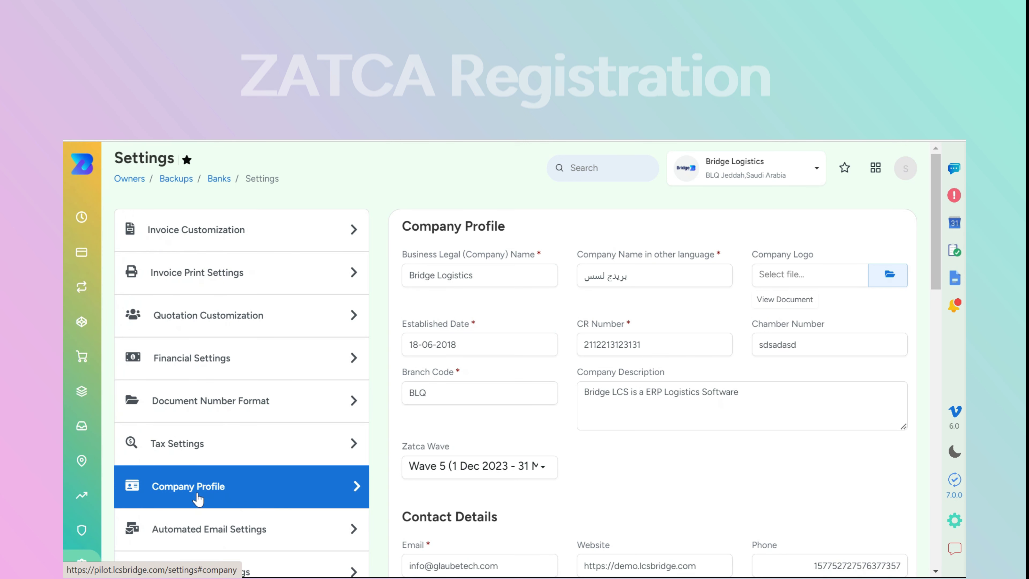
click(466, 472)
scroll(489, 418, up, 3)
scroll(489, 418, down, 8)
click(606, 481)
Open the Zatca Register settings and expand the Simulation Testing section
scroll(606, 480, down, 6)
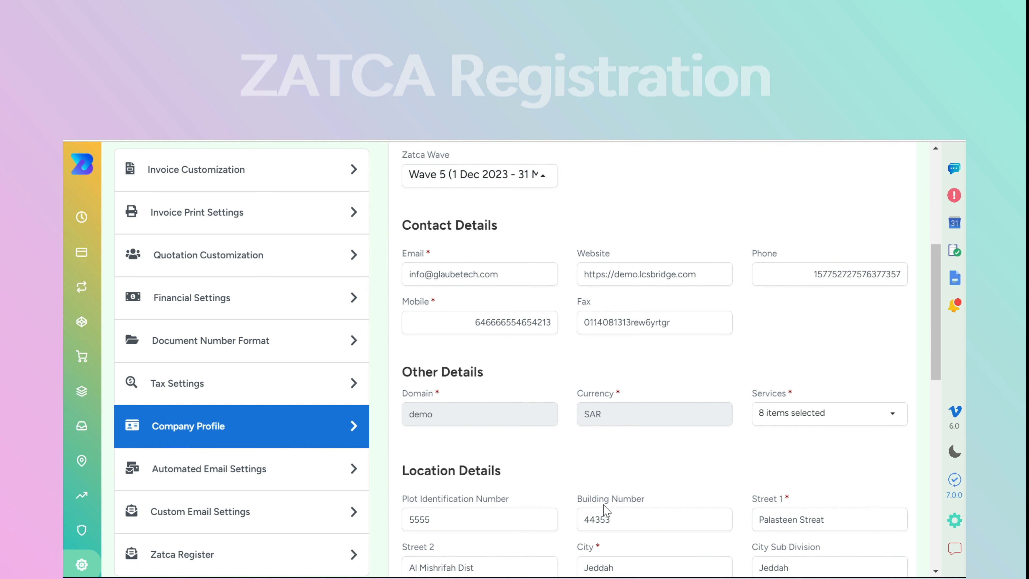
scroll(601, 482, up, 8)
scroll(601, 480, down, 10)
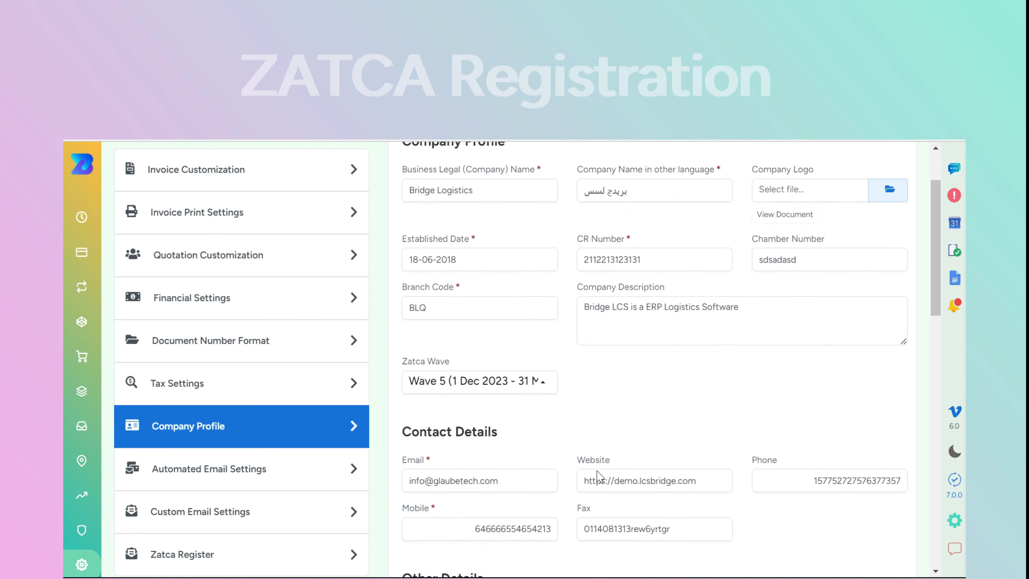
scroll(600, 478, down, 10)
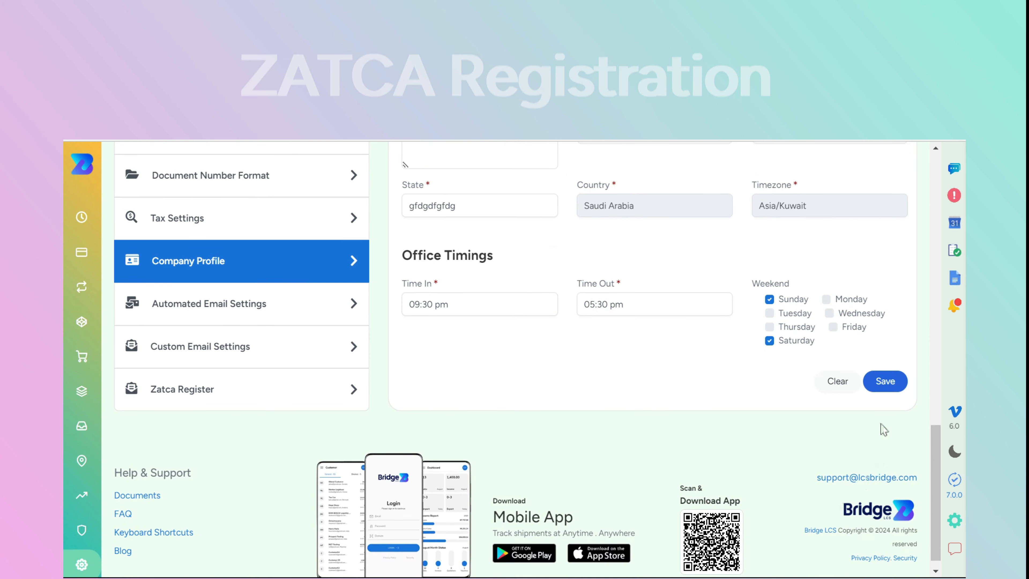
scroll(679, 377, up, 2)
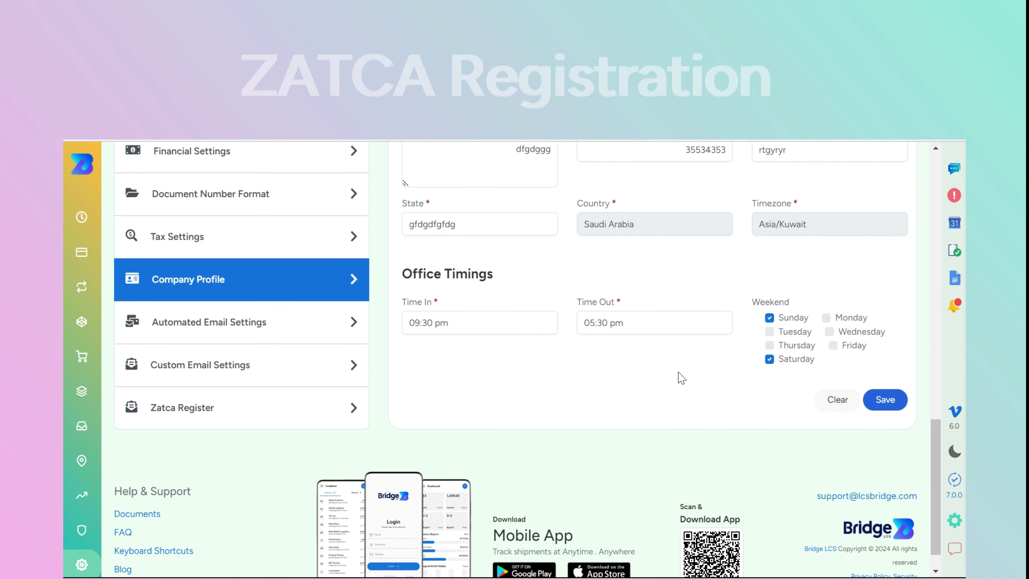
click(162, 466)
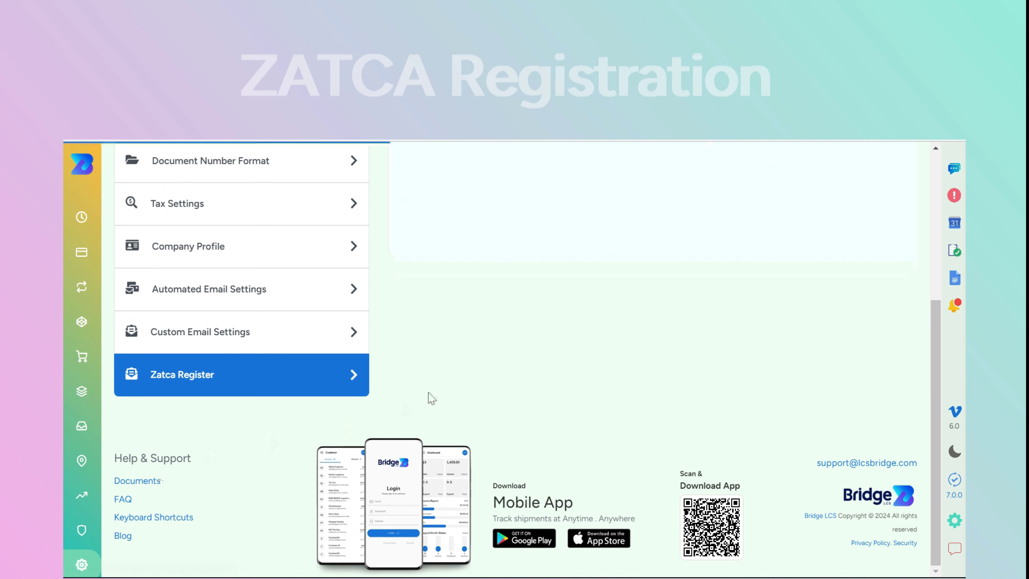
click(493, 296)
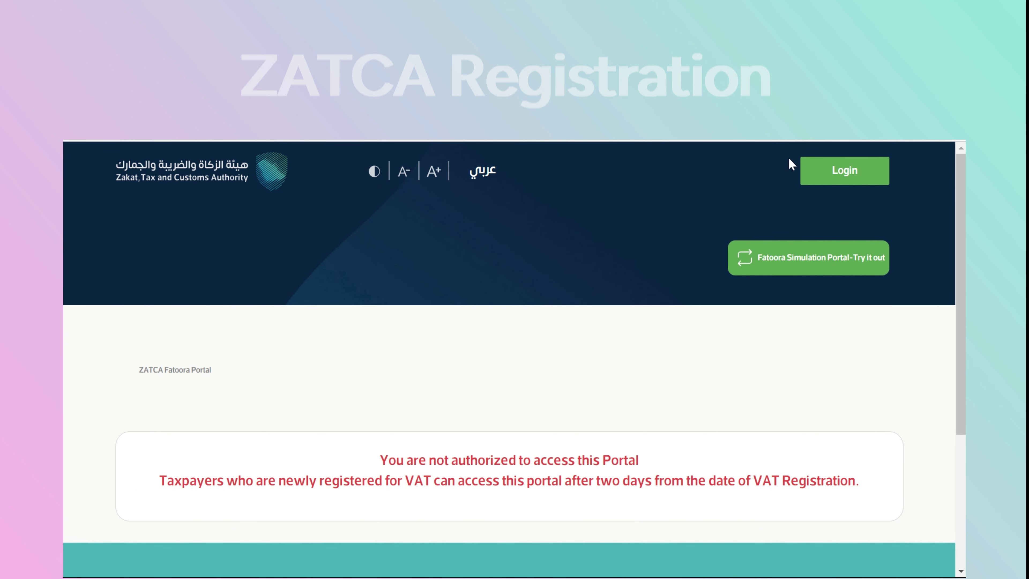
Log in to the Fatoora portal with the account TIN, password and mobile verification code
click(835, 174)
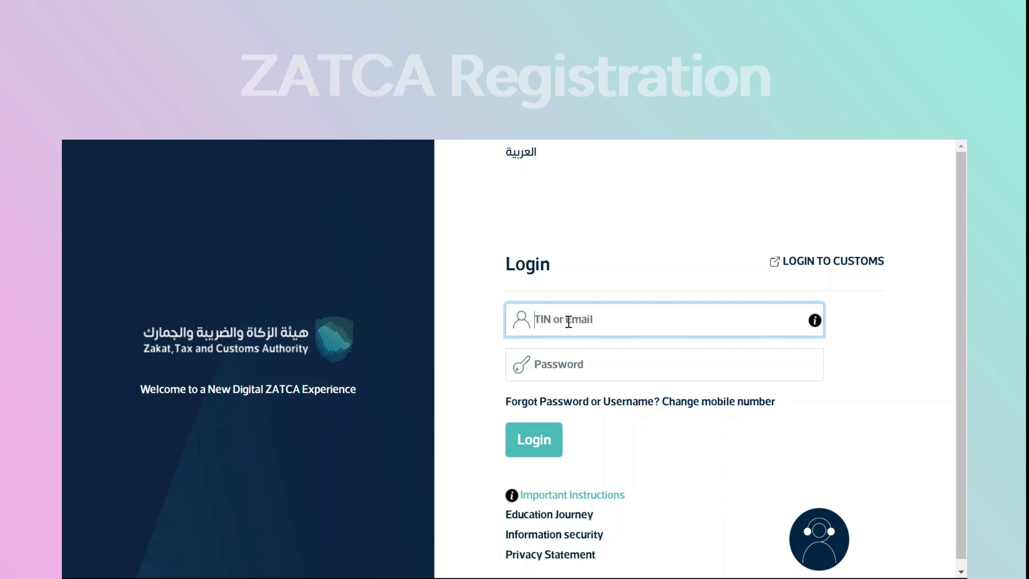
click(580, 357)
key(ctrl+v)
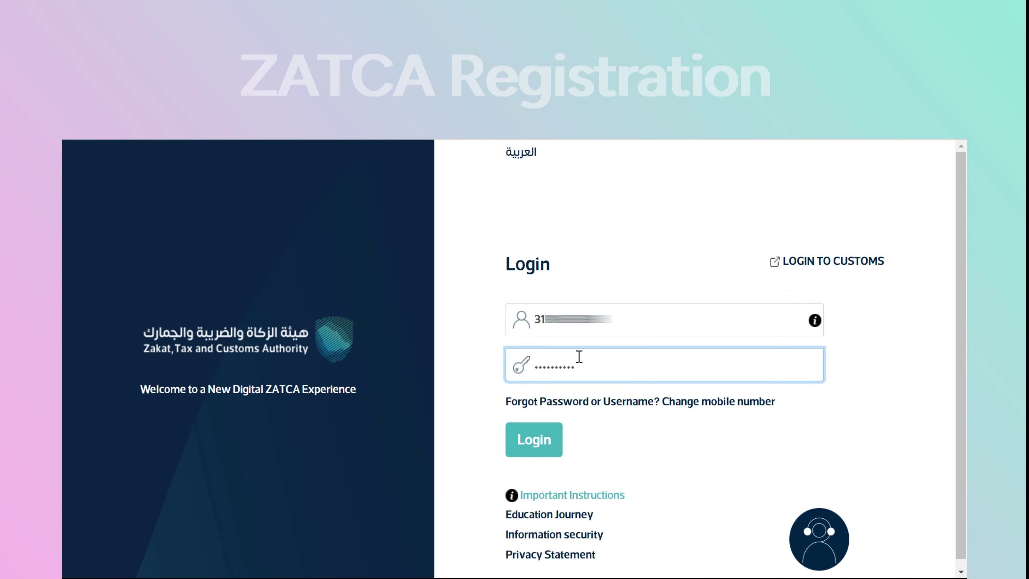
click(540, 445)
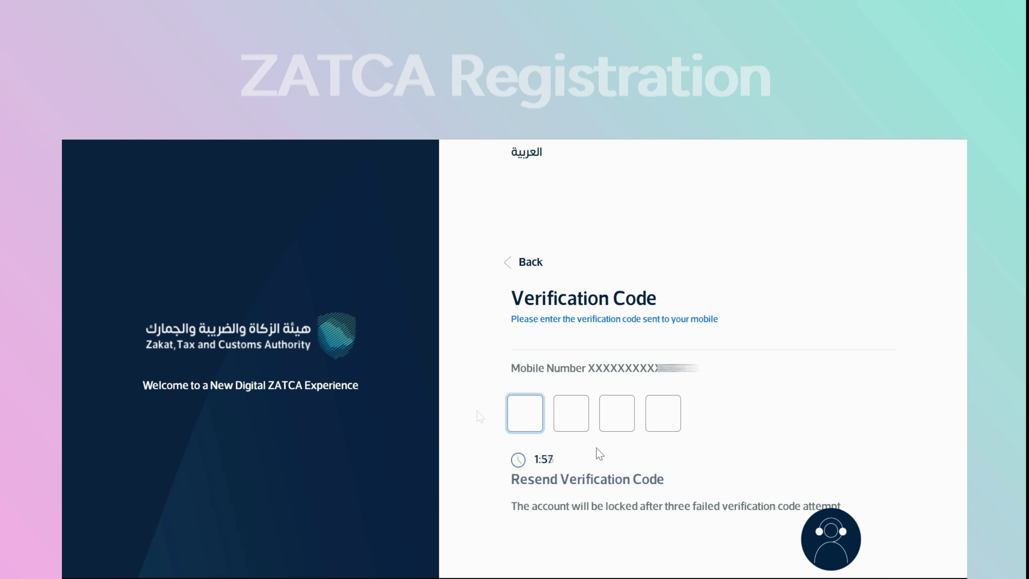
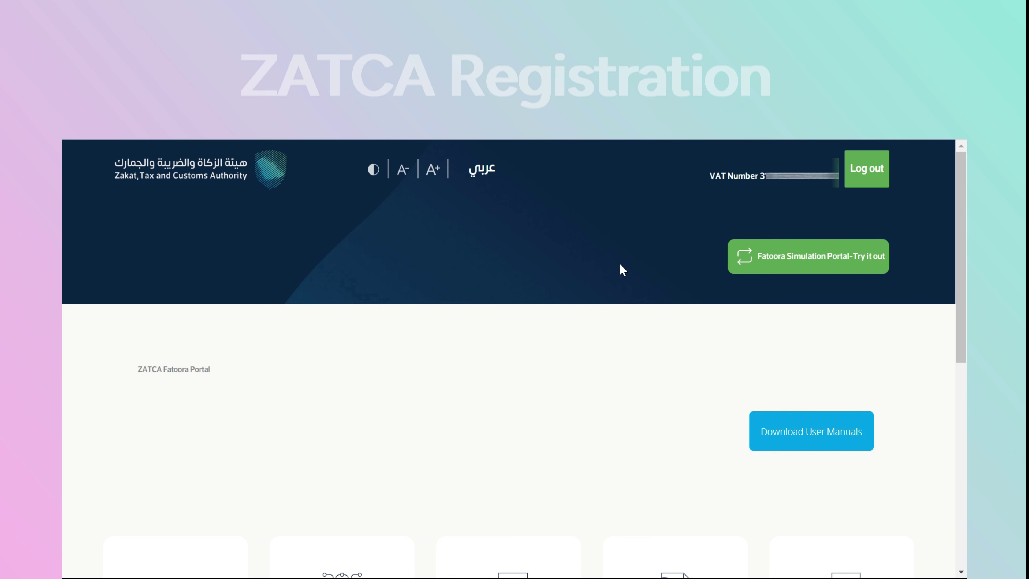
Enter the Fatoora Simulation Portal after agreeing to use it only for testing
click(788, 258)
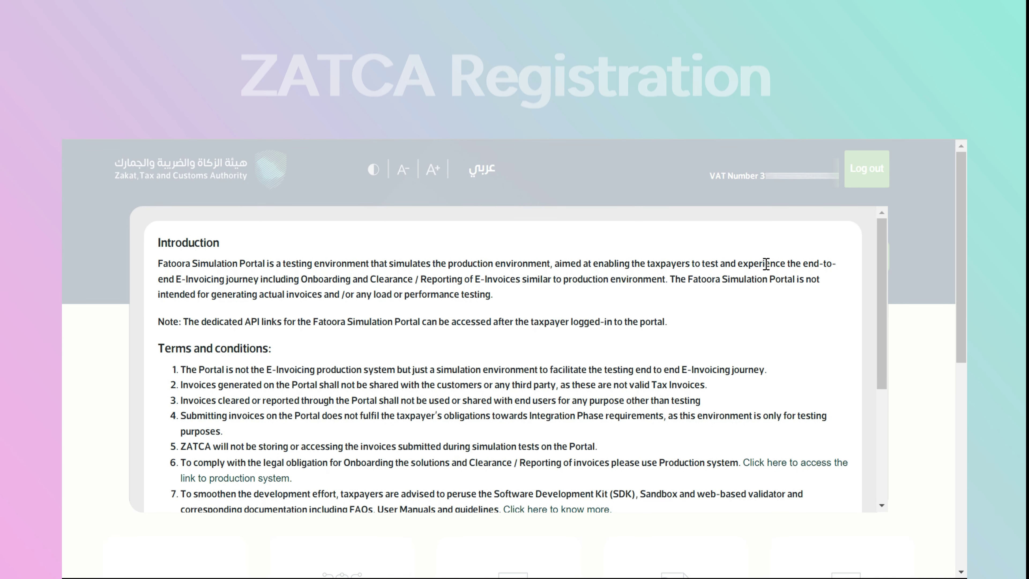
scroll(544, 340, down, 5)
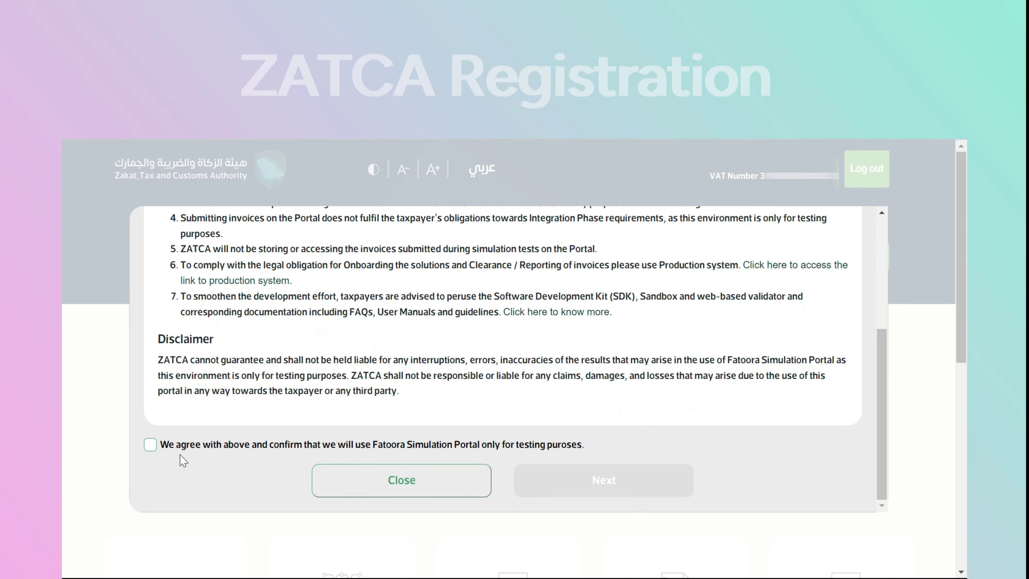
click(150, 444)
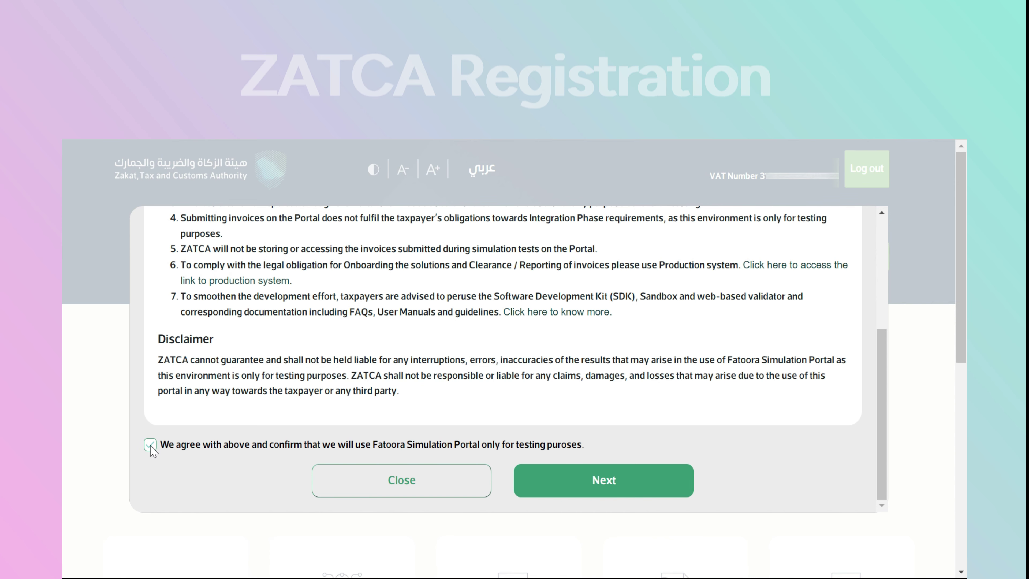
click(517, 490)
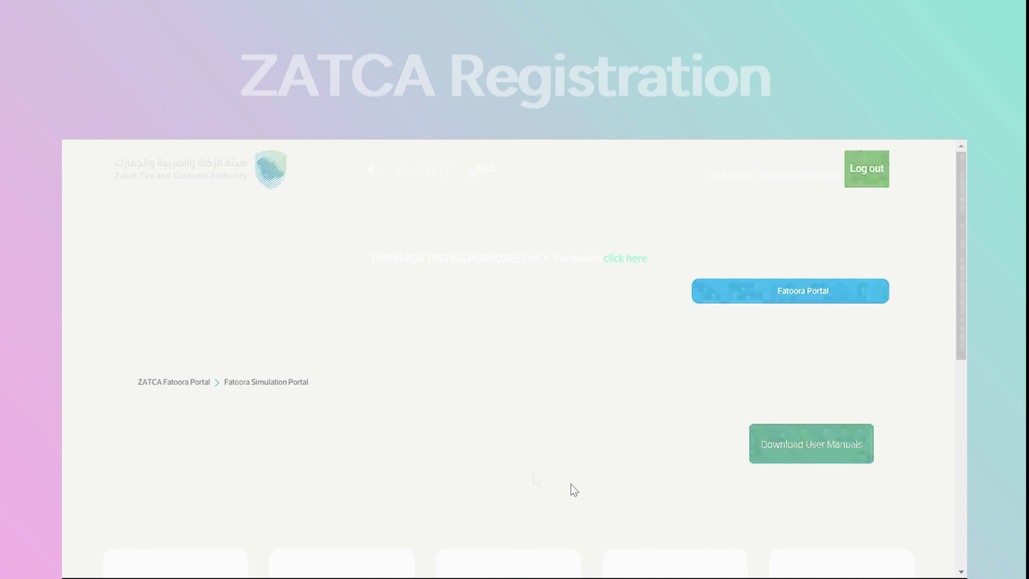
Open the Onboard New Solution Unit/Device option in the simulation portal
scroll(534, 474, down, 5)
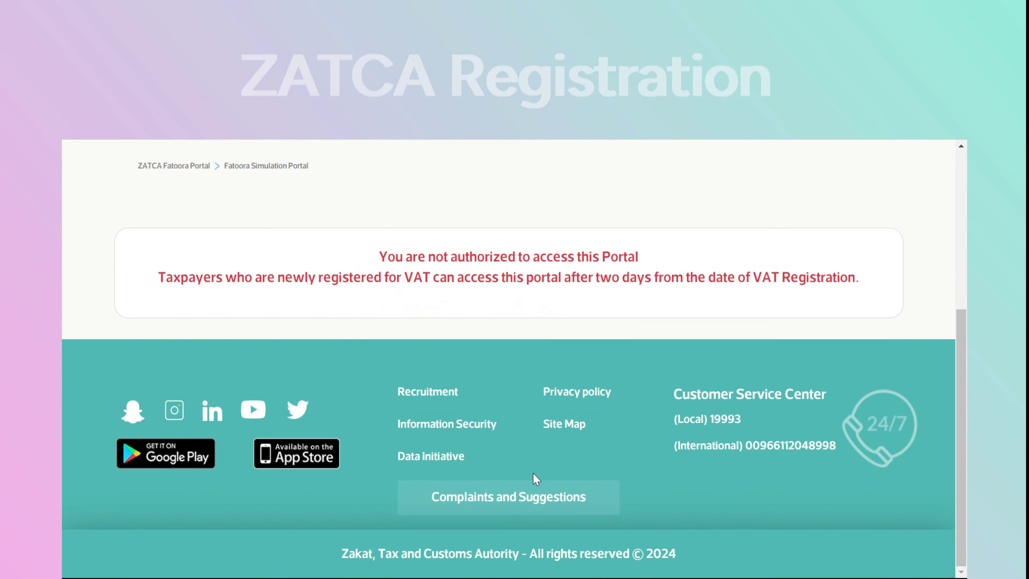
scroll(496, 474, up, 5)
scroll(495, 473, down, 4)
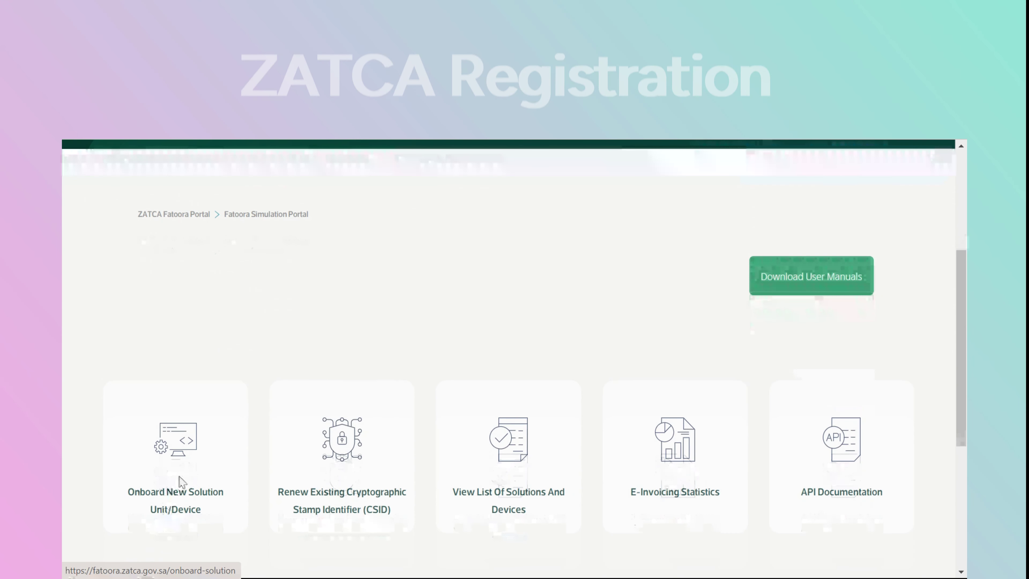
click(179, 478)
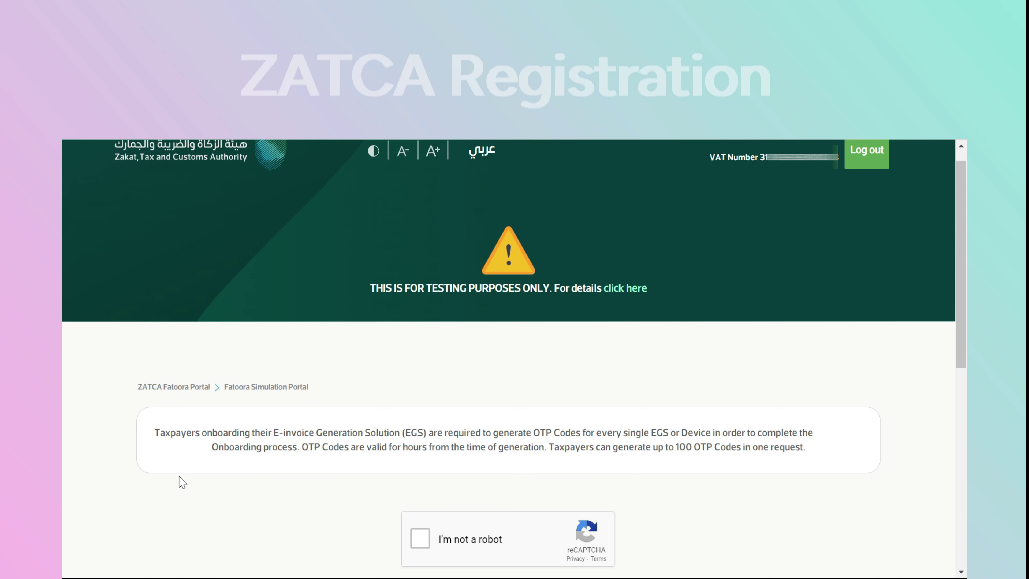
Pass the robot check, generate 3 OTP codes and copy the first code
scroll(201, 478, down, 3)
click(418, 411)
click(426, 523)
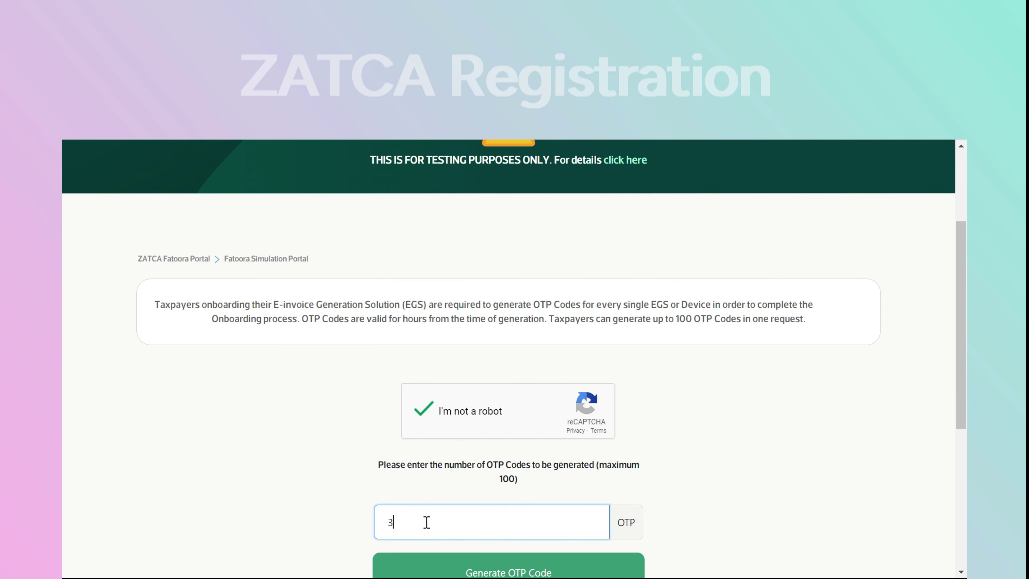
text(3)
scroll(432, 524, down, 2)
click(481, 505)
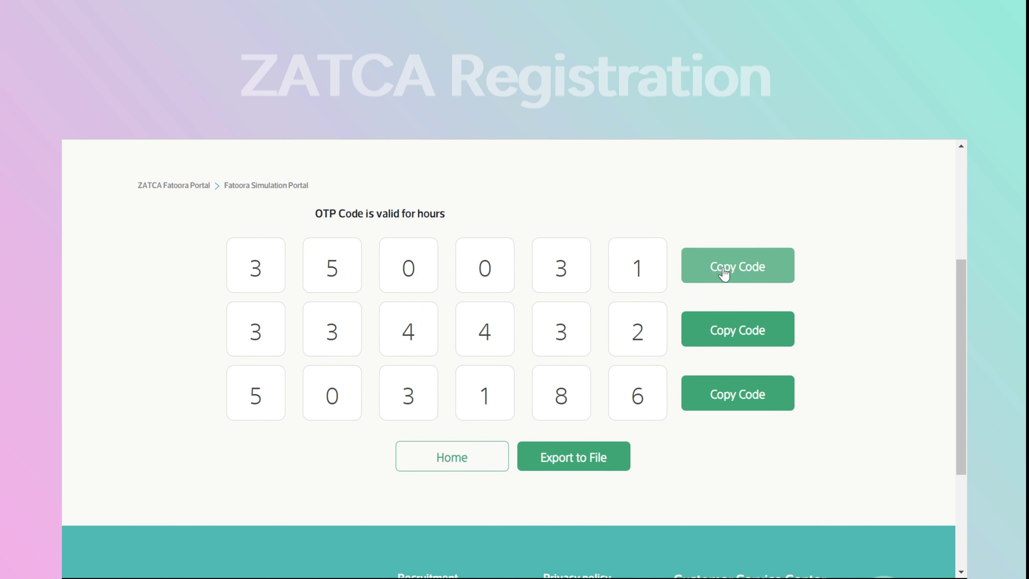
click(724, 274)
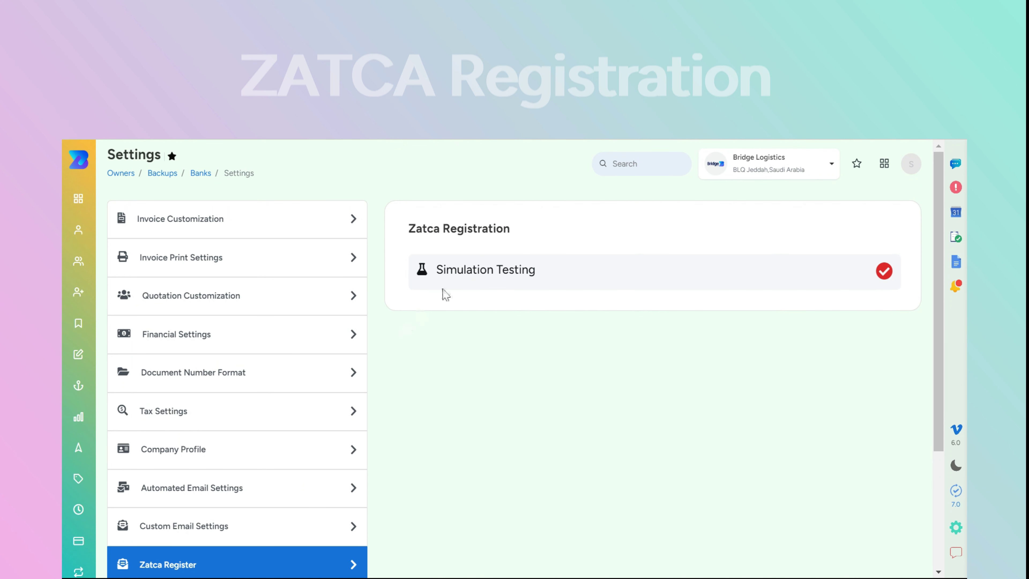
Paste the copied OTP into Simulation Testing and validate it to onboard simulation
click(465, 270)
click(626, 337)
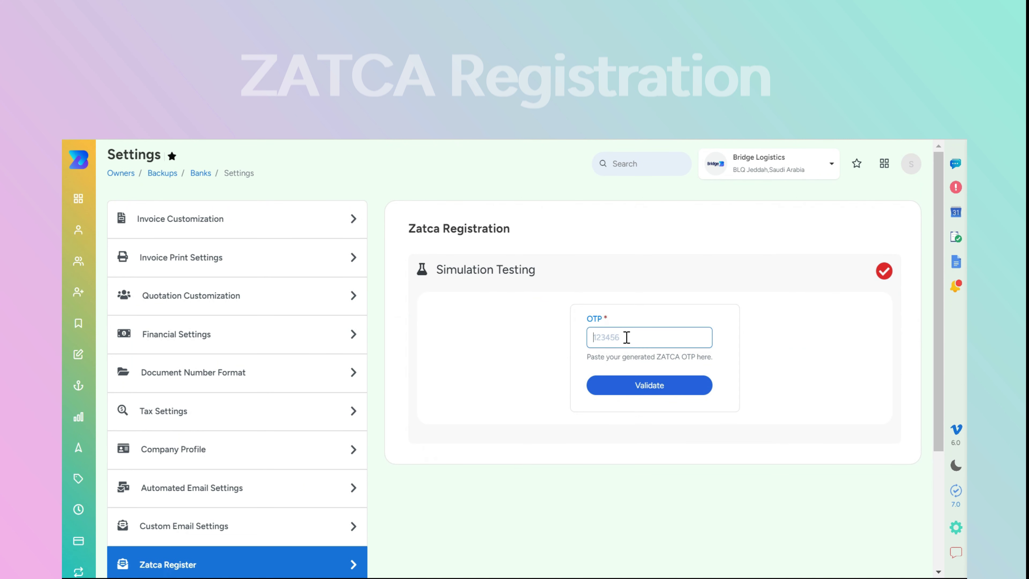
key(ctrl+v)
click(654, 386)
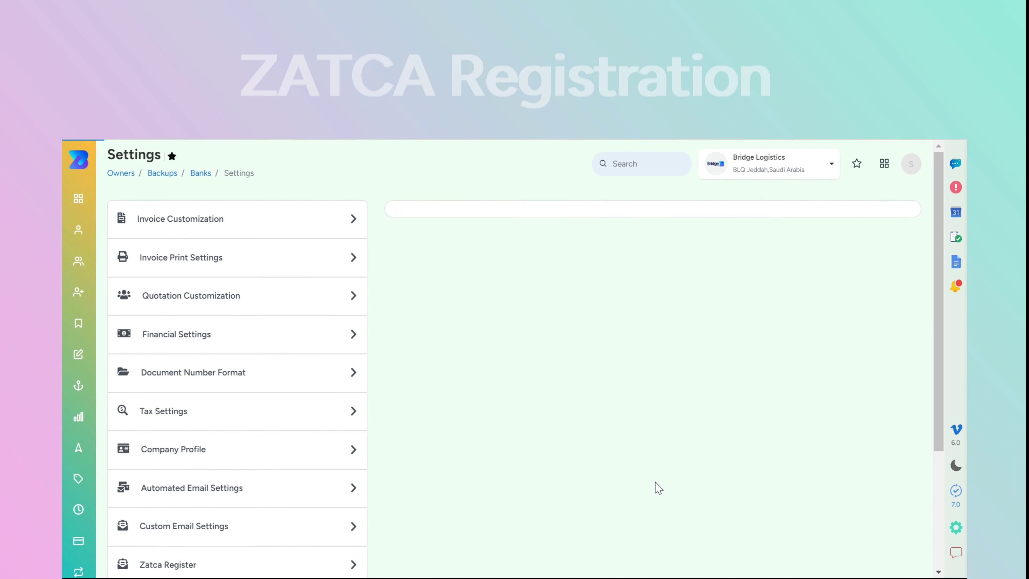
Run the B2B and B2C sample invoice tests, then expand Active Production
click(857, 462)
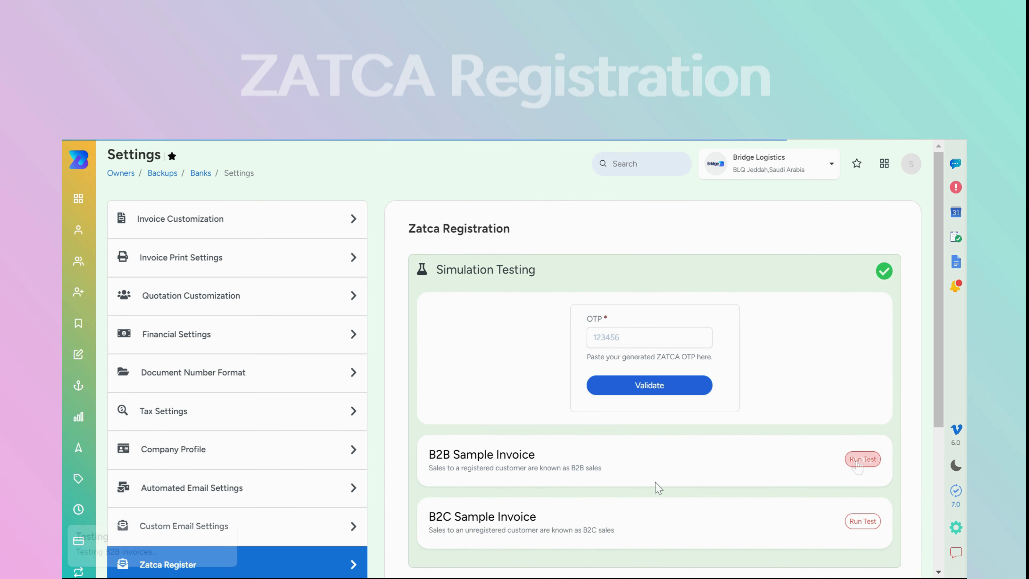
click(859, 527)
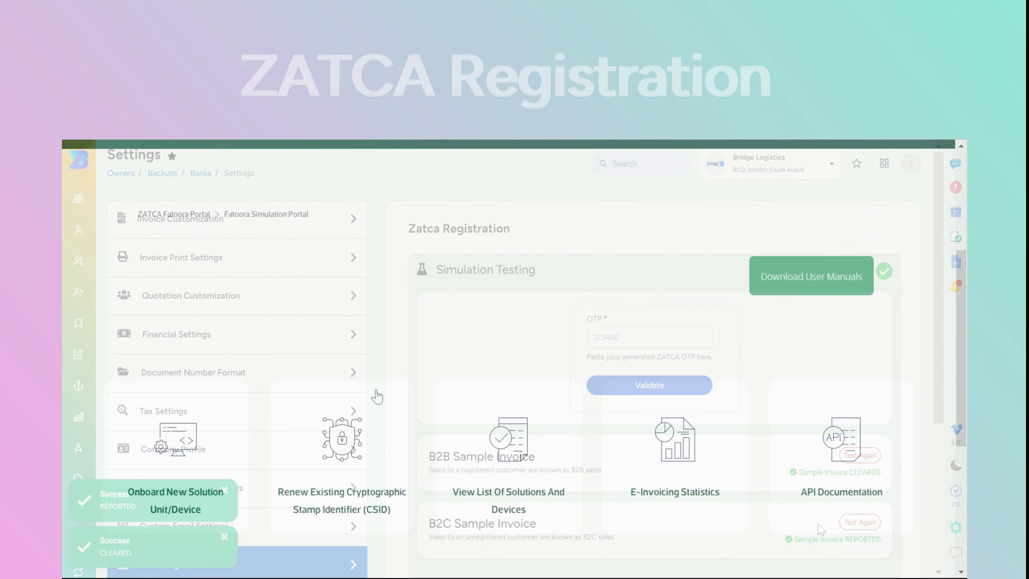
scroll(508, 364, down, 2)
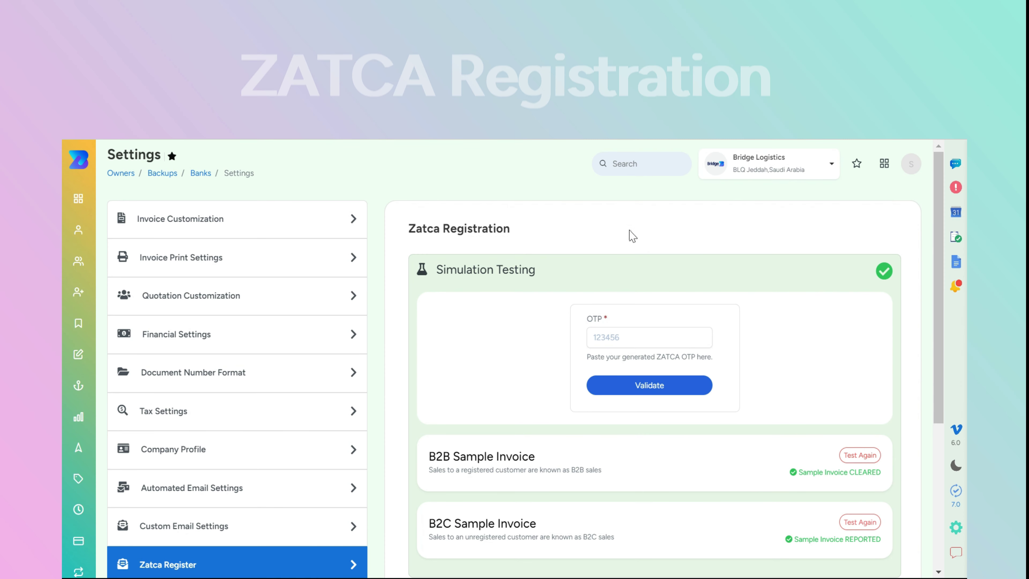
scroll(629, 247, down, 5)
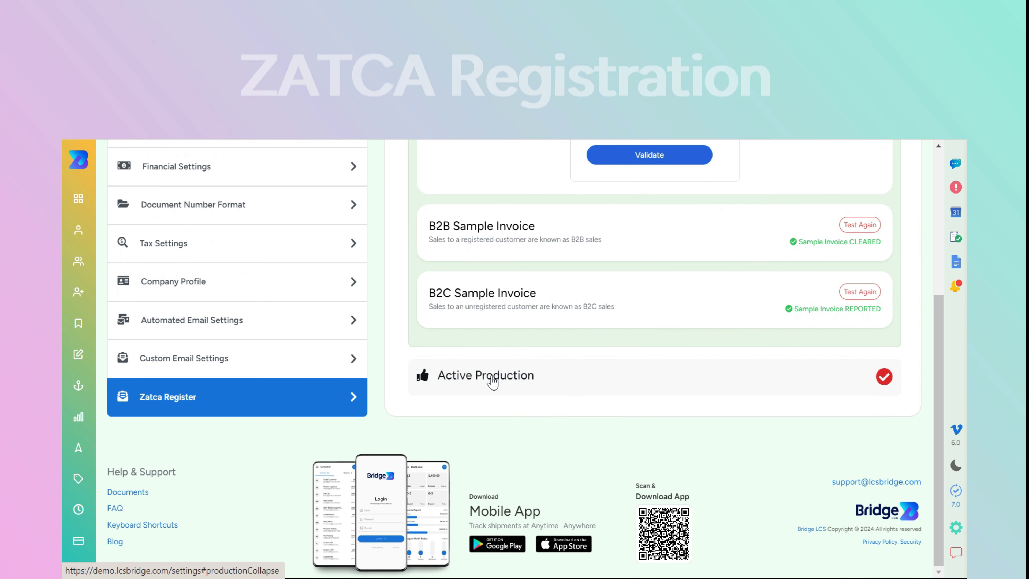
click(491, 378)
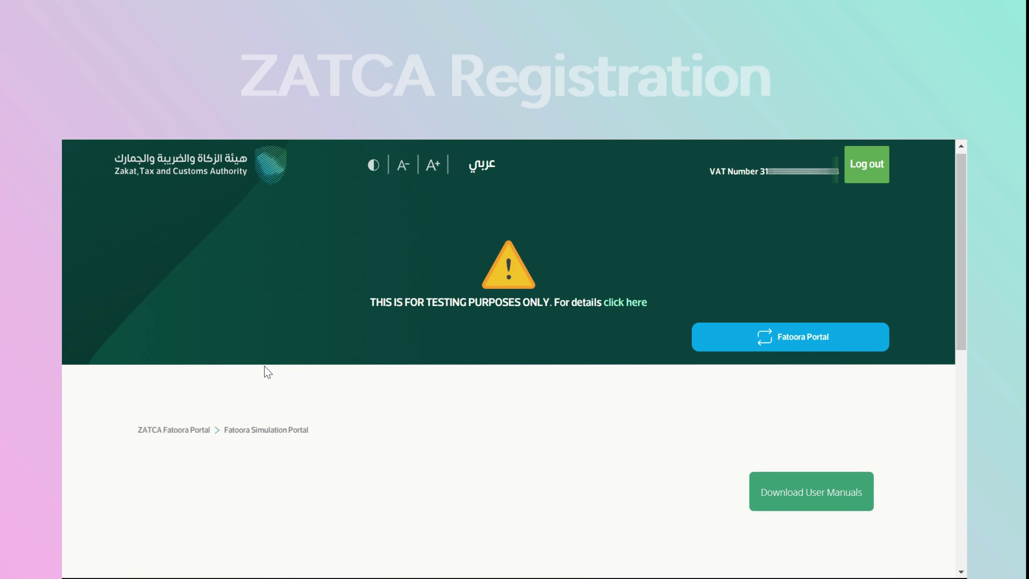
Start a new solution unit onboarding, pass reCAPTCHA, generate 4 OTP codes and copy the first
scroll(265, 369, down, 4)
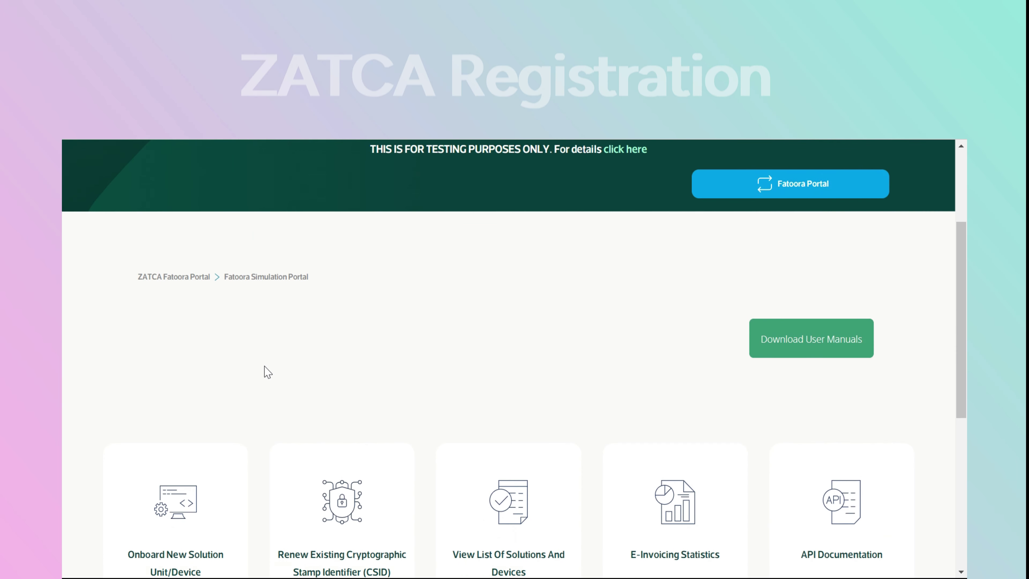
scroll(267, 372, down, 3)
click(192, 413)
scroll(398, 391, down, 3)
click(420, 410)
click(425, 524)
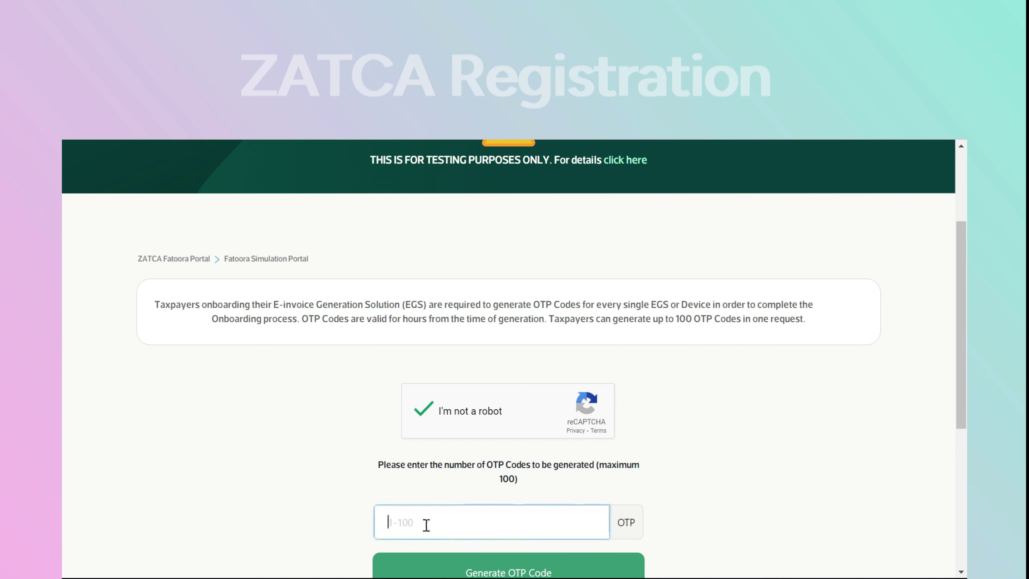
scroll(429, 521, down, 2)
click(507, 501)
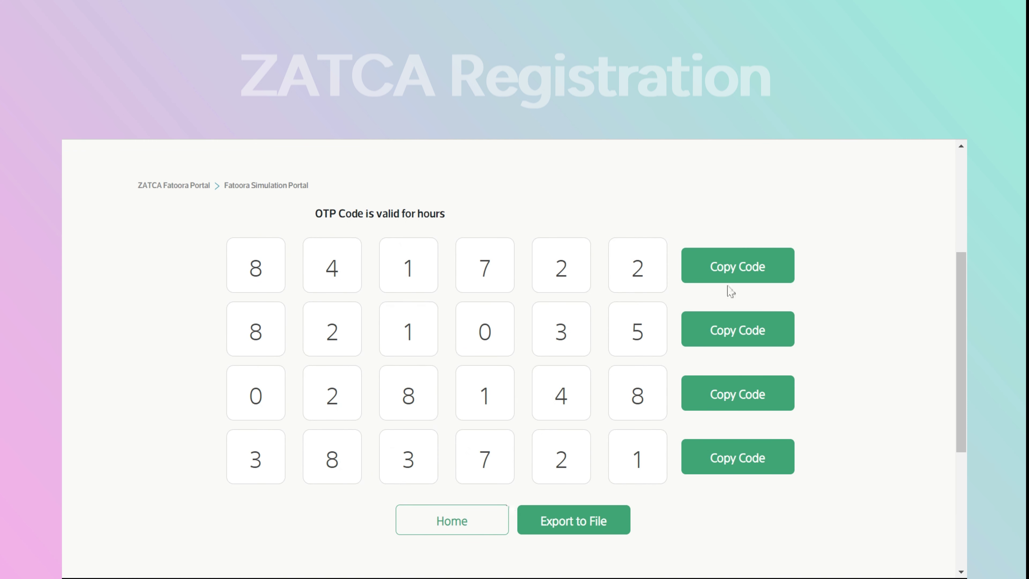
click(733, 271)
Back in Bridge LCS, enter the new OTP in Active Production and validate it
key(ctrl+Tab)
click(622, 442)
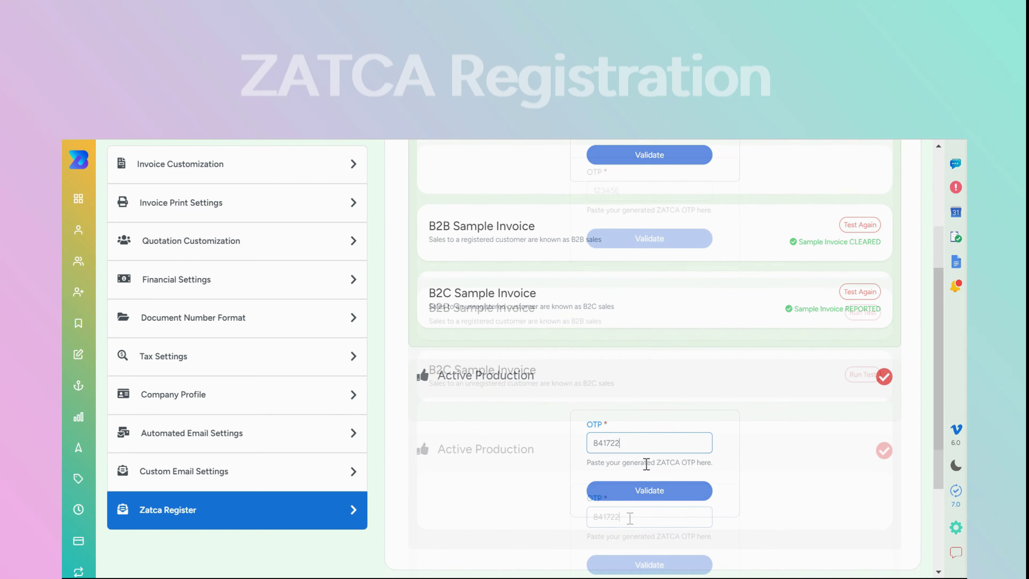
click(650, 490)
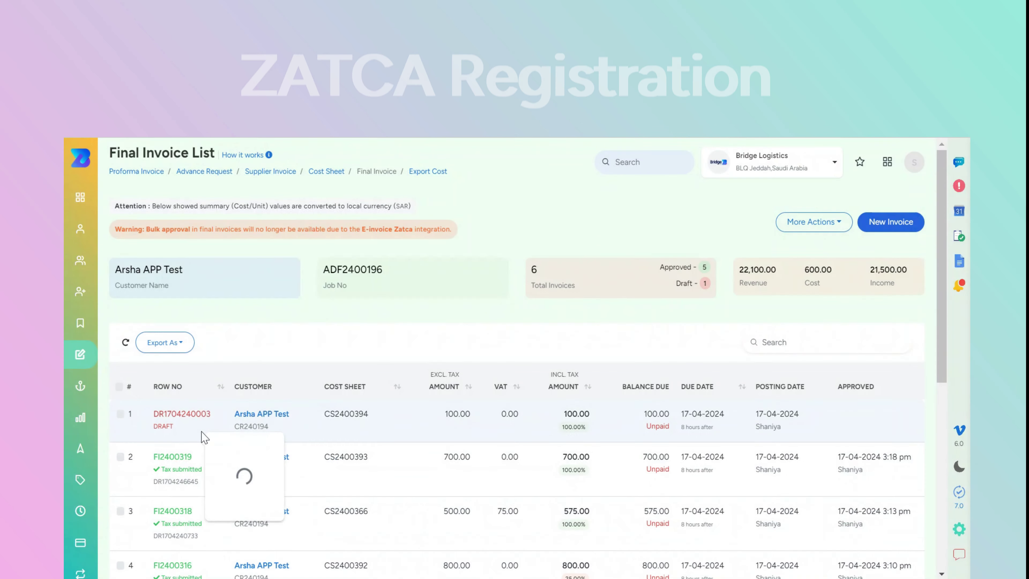
click(226, 426)
click(264, 279)
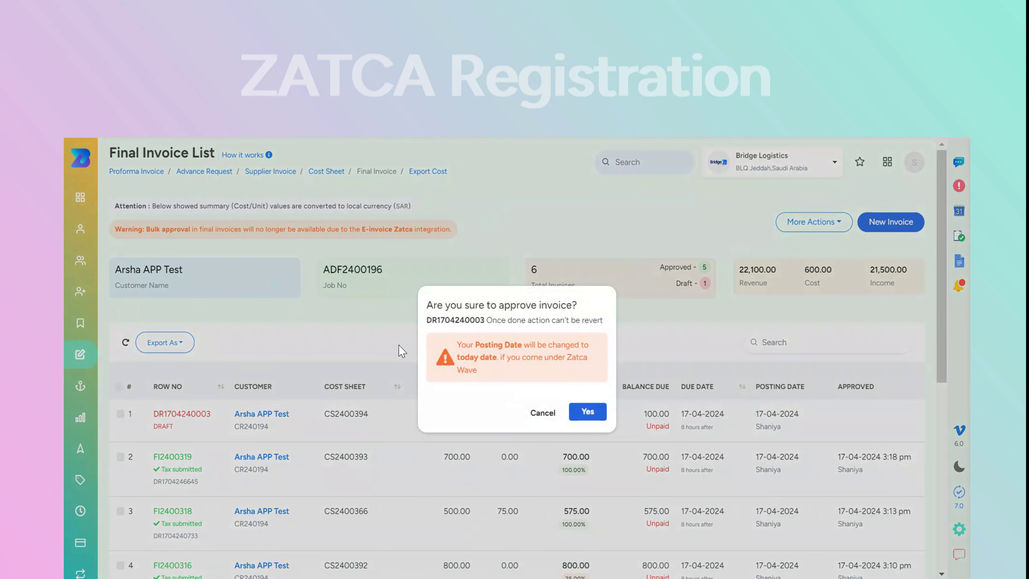
click(585, 410)
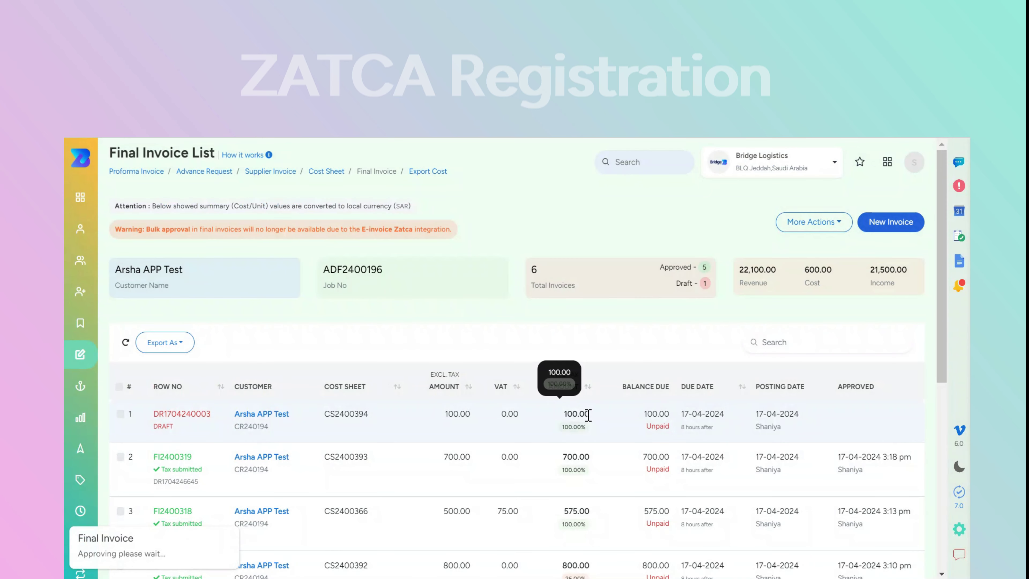